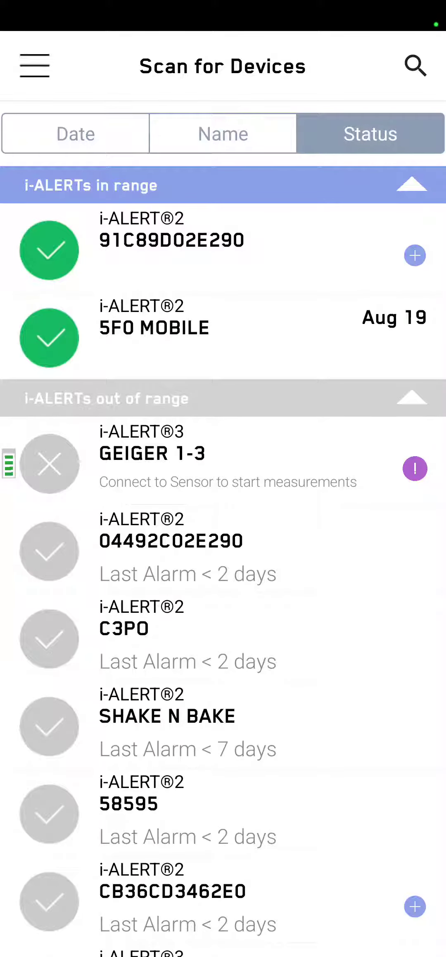
Connect to the in-range i-ALERT sensor 91C89D02E290 from the scan list.
click(172, 240)
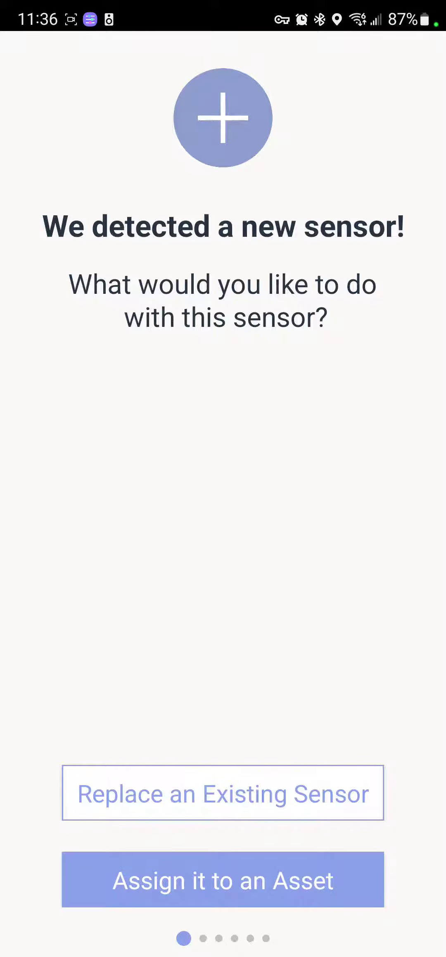
Register sensor 91C89D02E290 to an asset, keeping default name, location and orientation, up to Alarms/Warnings.
click(222, 879)
click(223, 880)
click(320, 879)
click(320, 879)
click(222, 879)
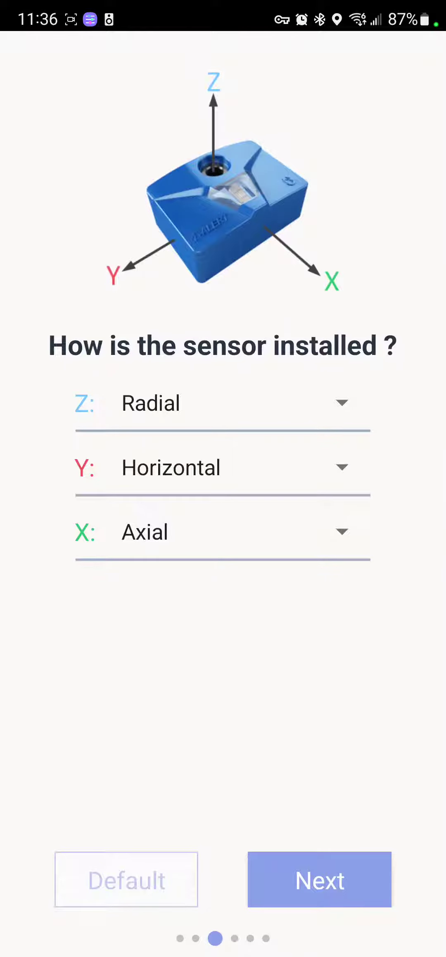
click(320, 879)
click(222, 879)
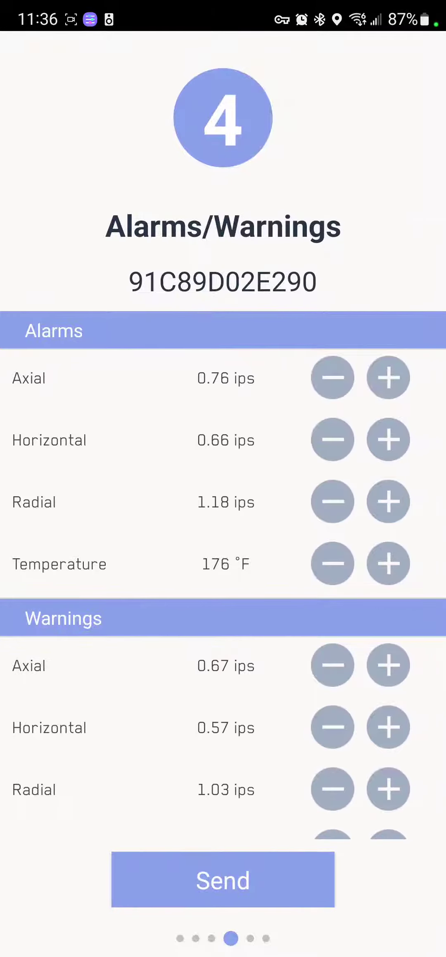
scroll(223, 576, down, 1)
scroll(223, 576, up, 1)
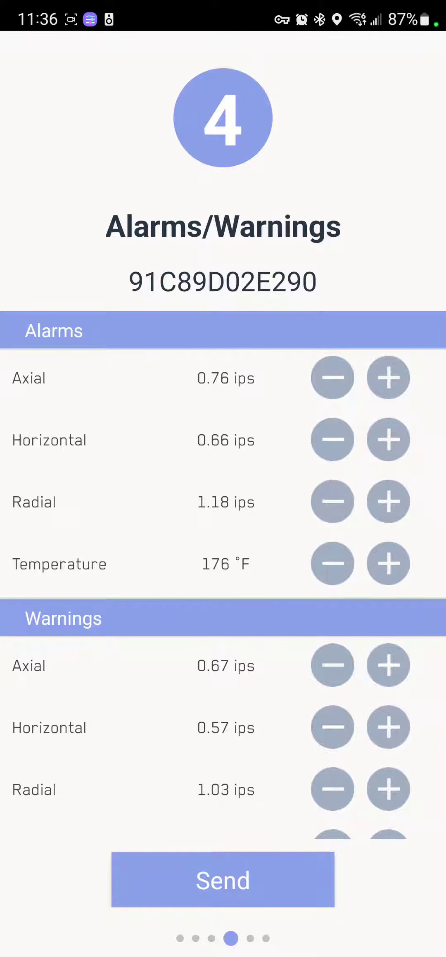
Send the alarm/warning thresholds to 91C89D02E290 and go to the Diagnostics section.
click(222, 879)
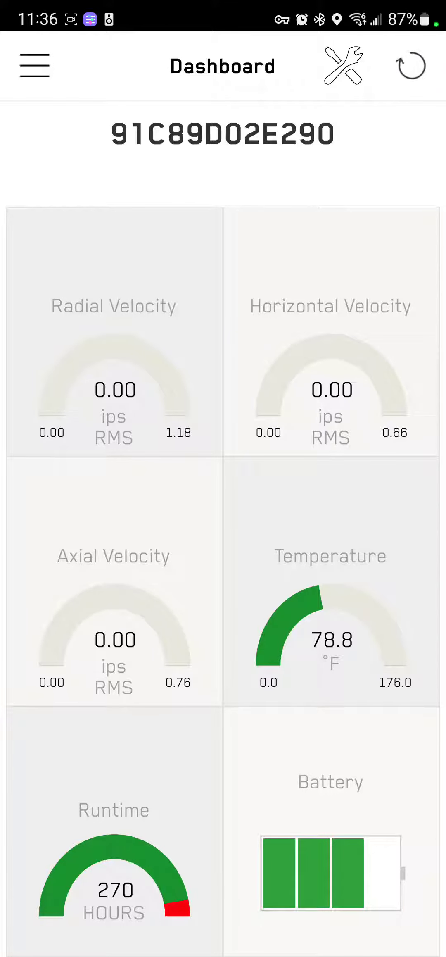
click(35, 66)
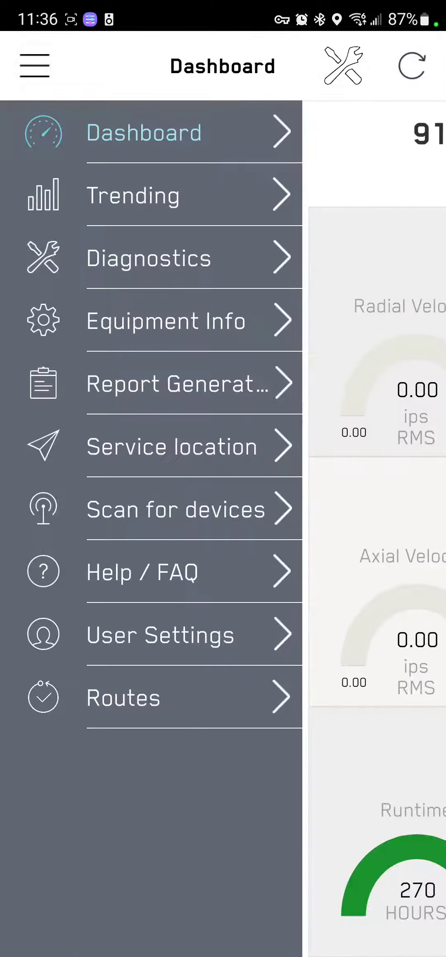
click(148, 258)
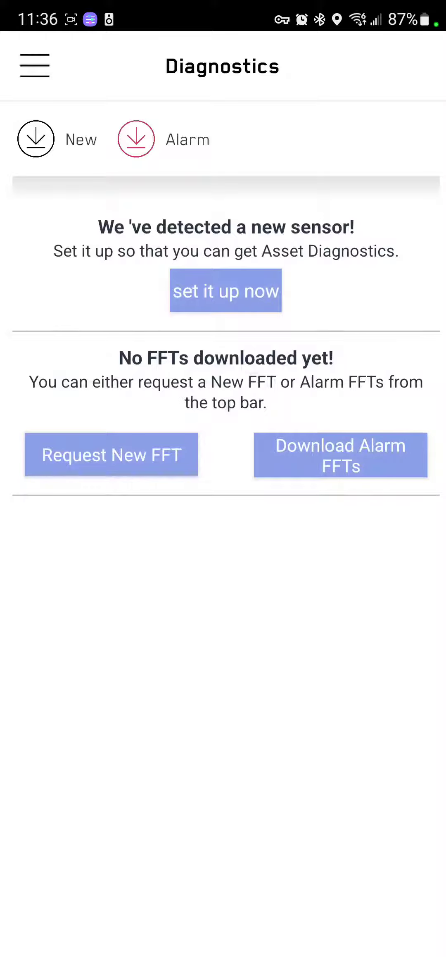
Download the alarm FFTs from 91C89D02E290 and confirm the 5 new FFTs added.
click(340, 455)
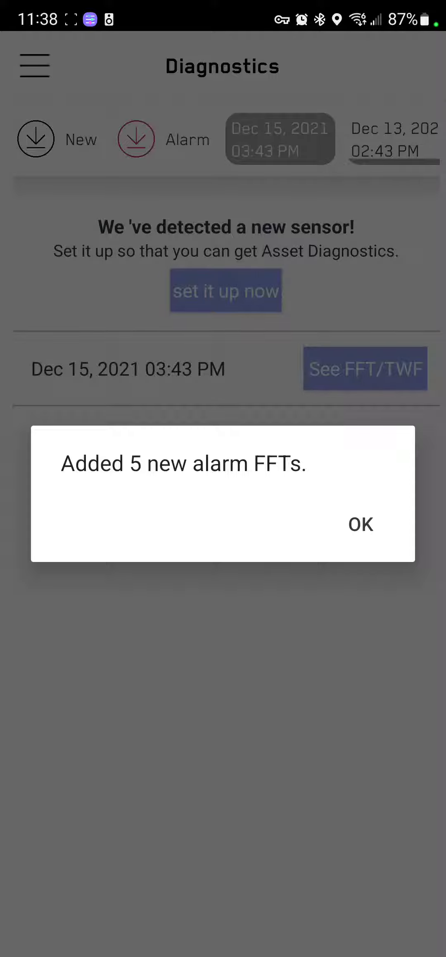
click(361, 524)
scroll(225, 139, right, 5)
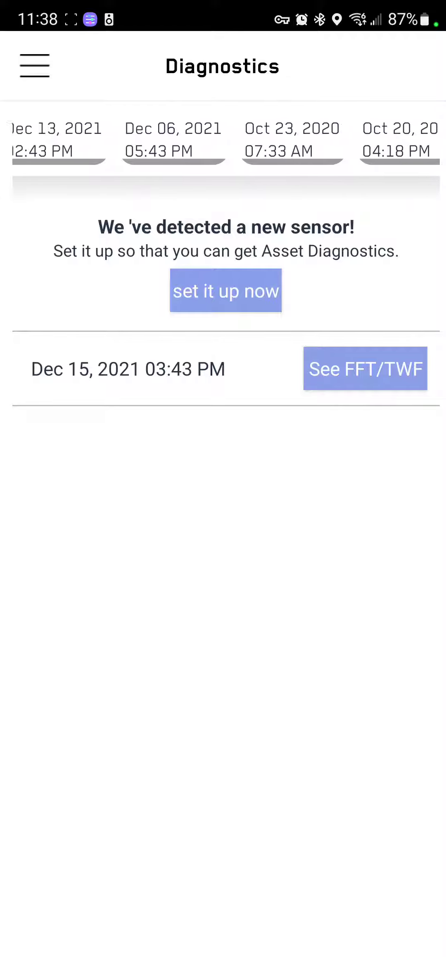
Select the Dec 06, 2021 05:43 PM reading and show its radial FFT and time waveform.
click(139, 140)
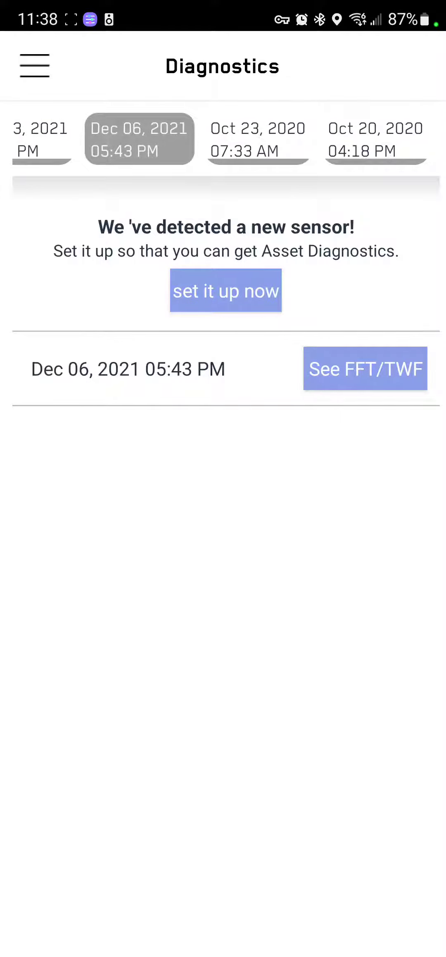
click(41, 139)
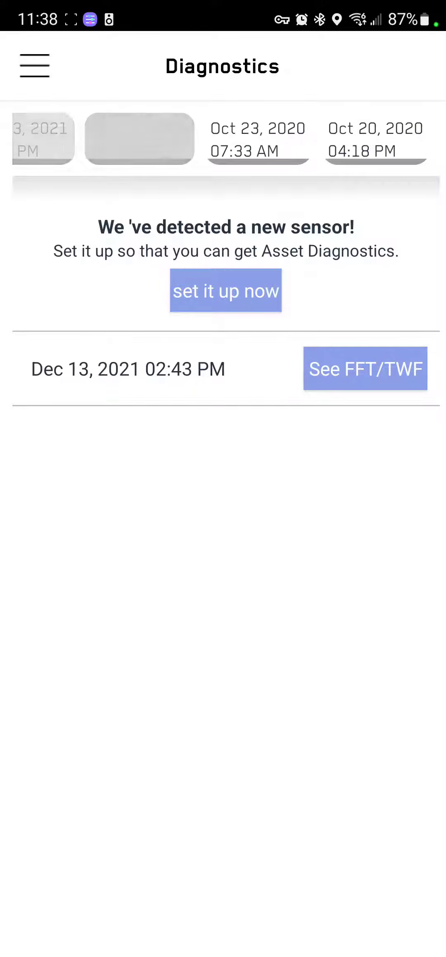
click(140, 139)
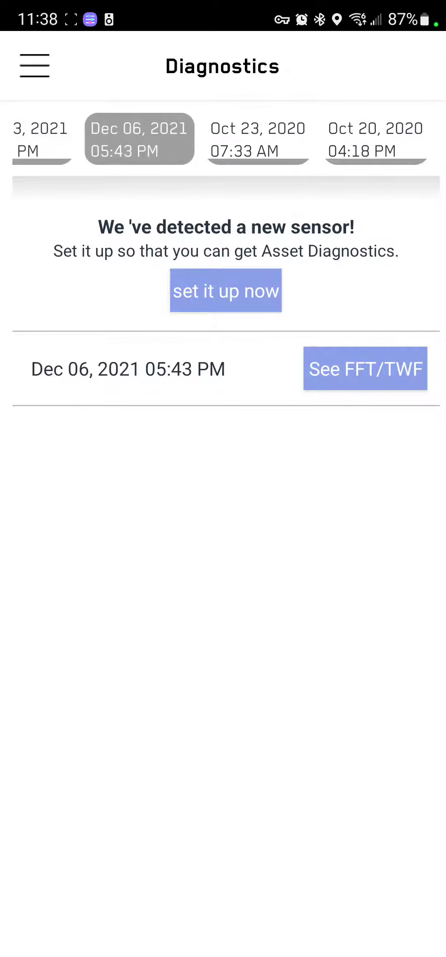
click(365, 368)
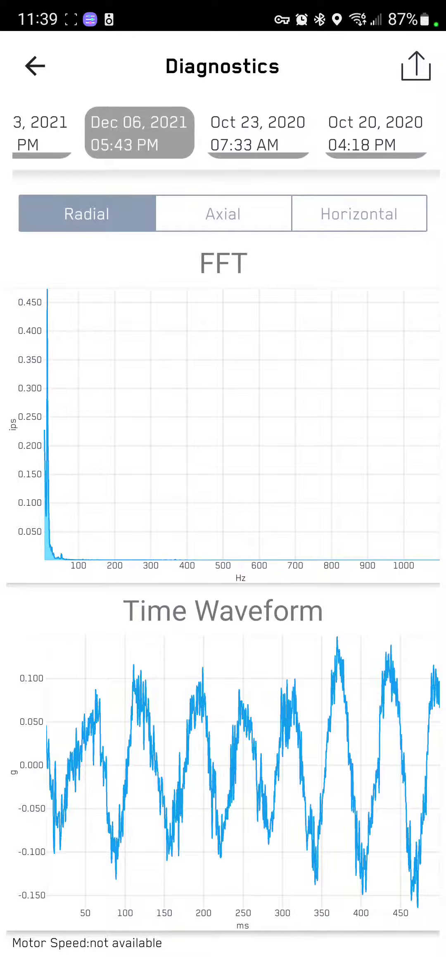